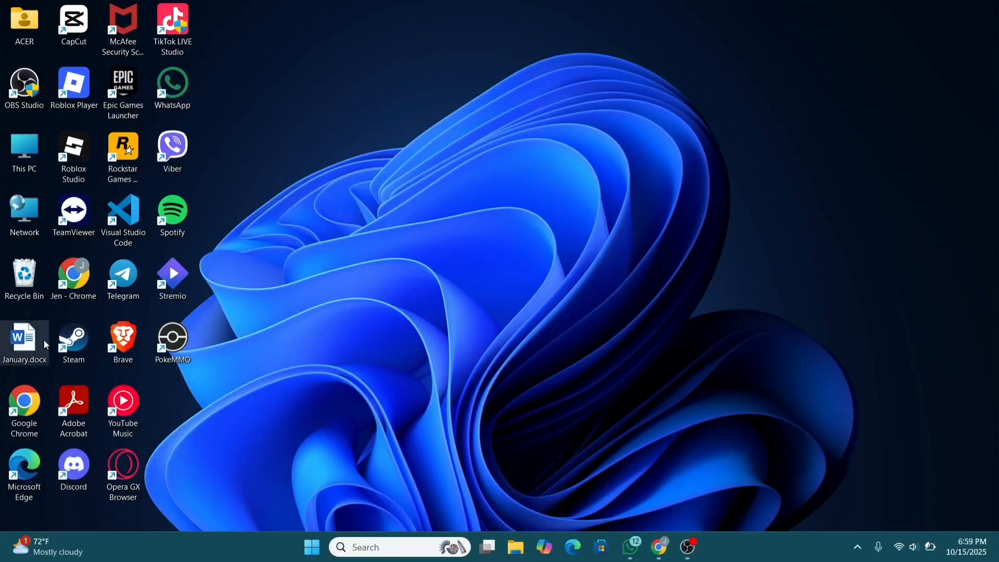
Step: Open Google Chrome in a maximized window and go to canva.com
double_click(74, 281)
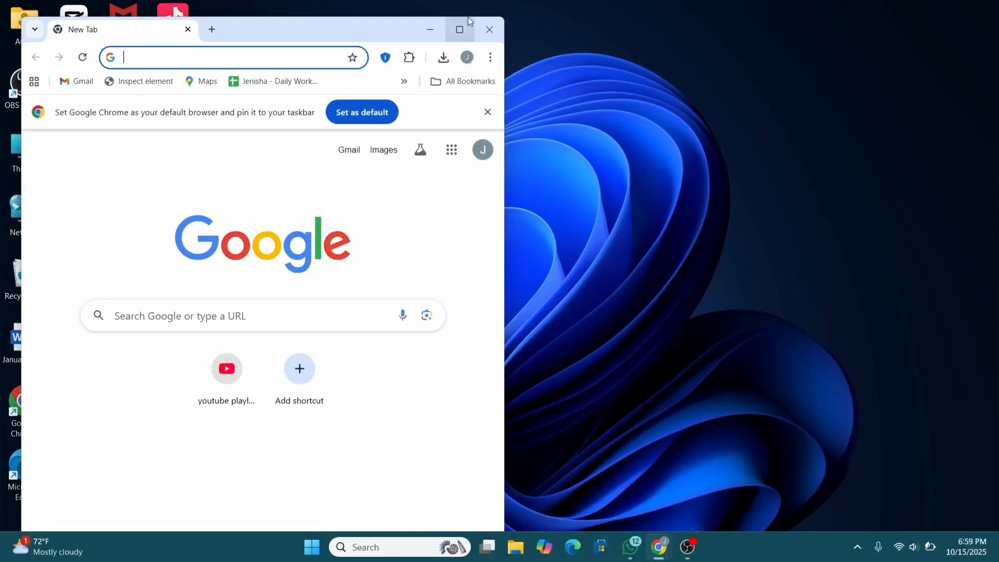
click(460, 29)
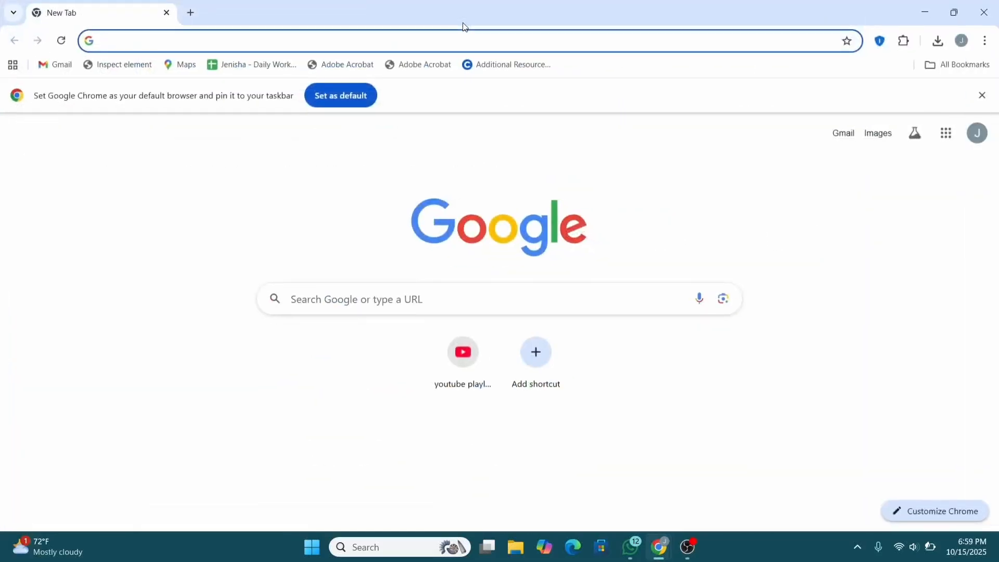
click(211, 211)
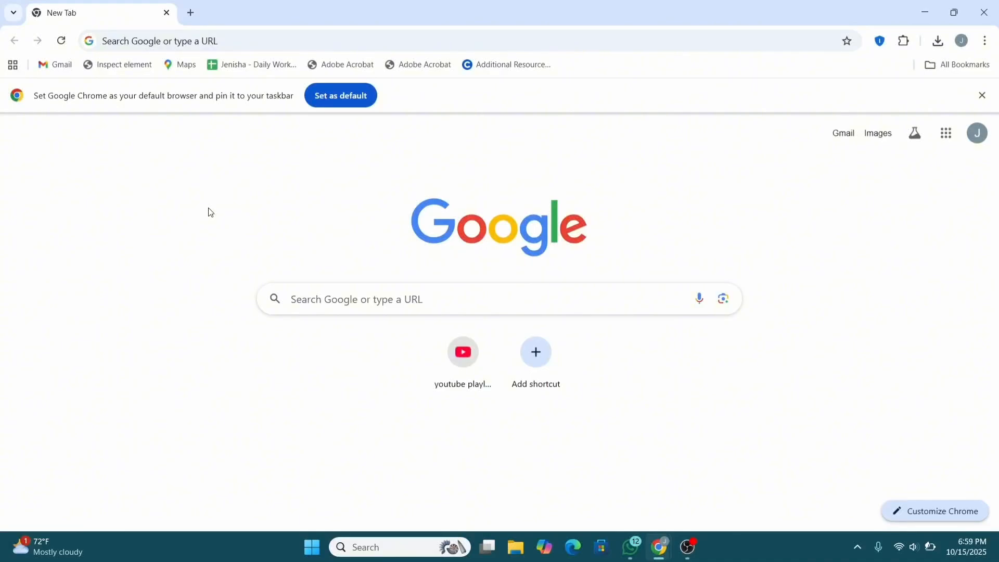
click(188, 37)
text(canva.com)
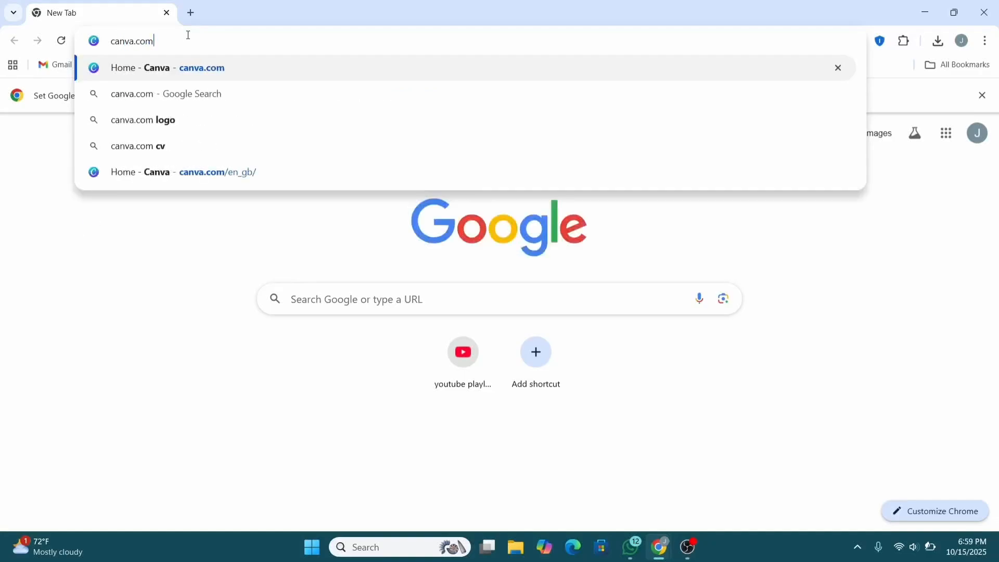
key(Return)
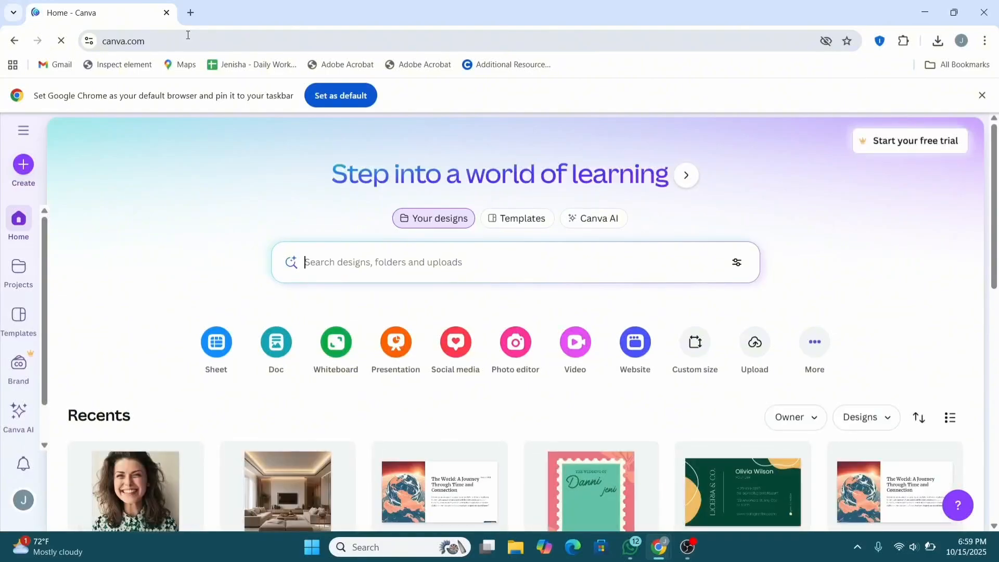
Step: Create a new design through the custom size options, entering a width of 1080 px and choosing the suggested Instagram Post (4:5), 1080 × 1350 px
click(23, 165)
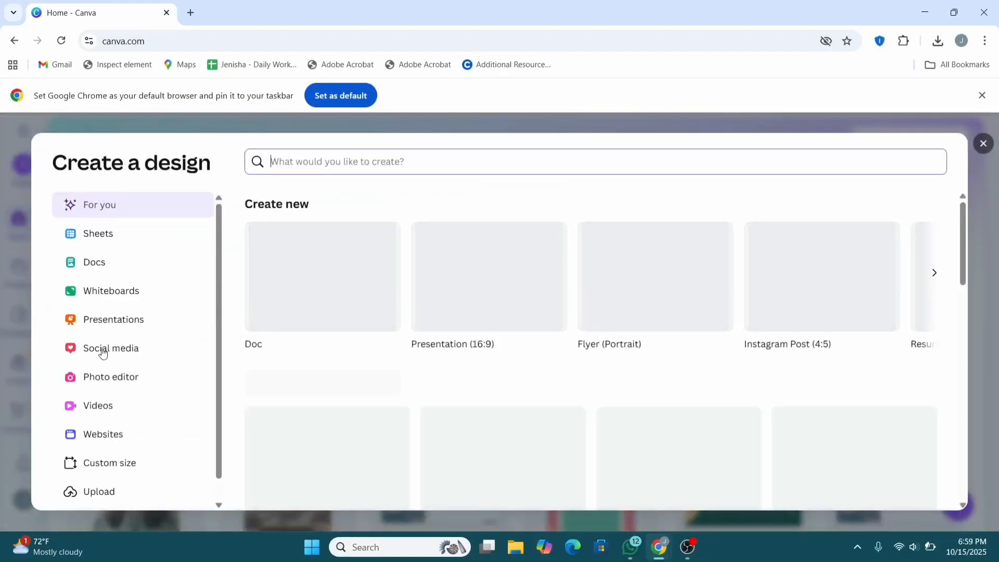
click(117, 468)
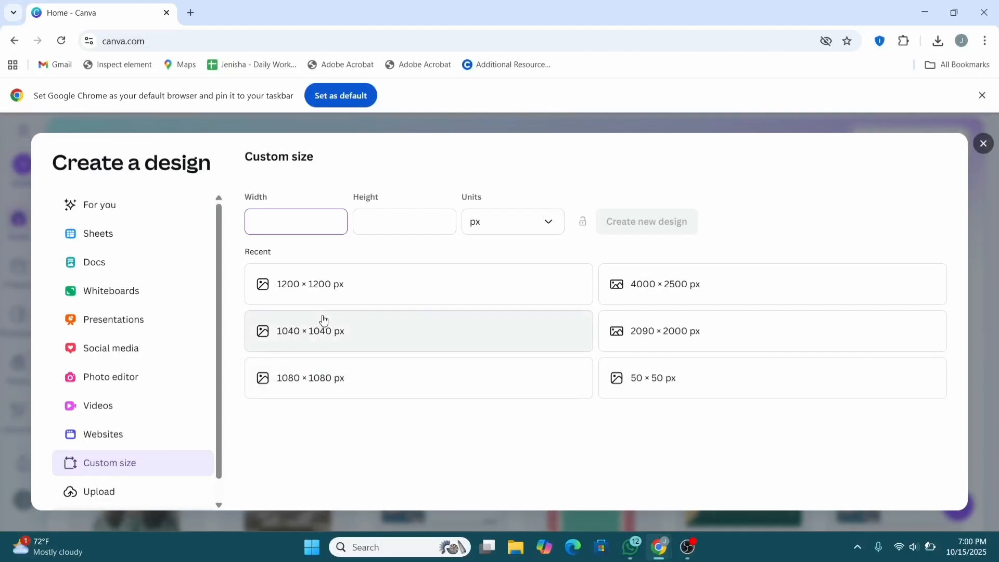
text(1080)
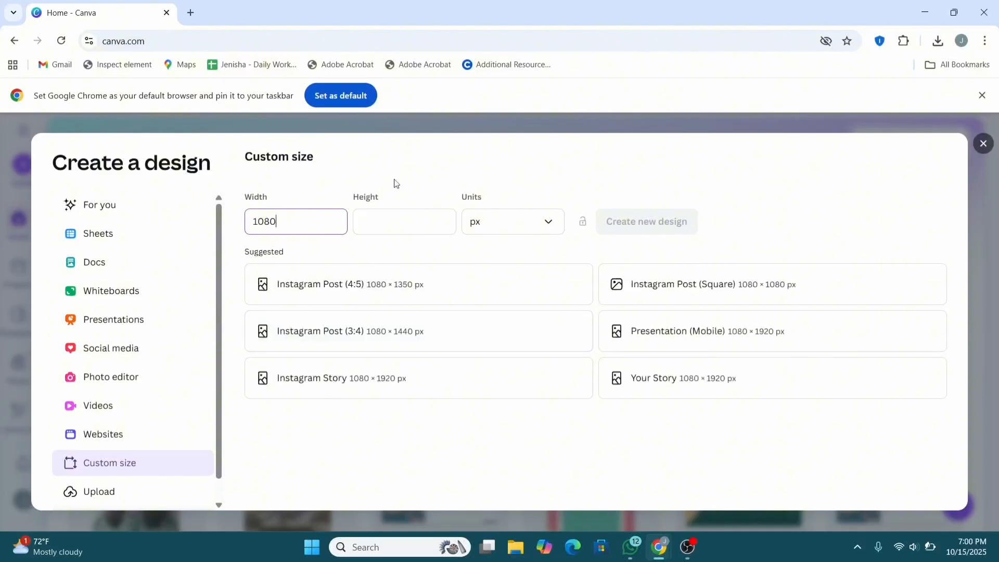
click(383, 216)
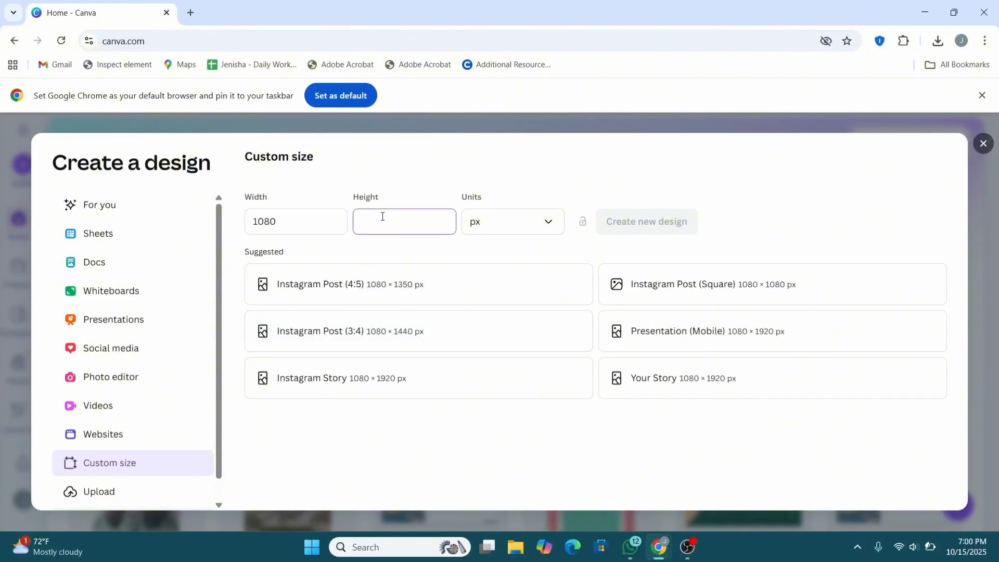
text(1)
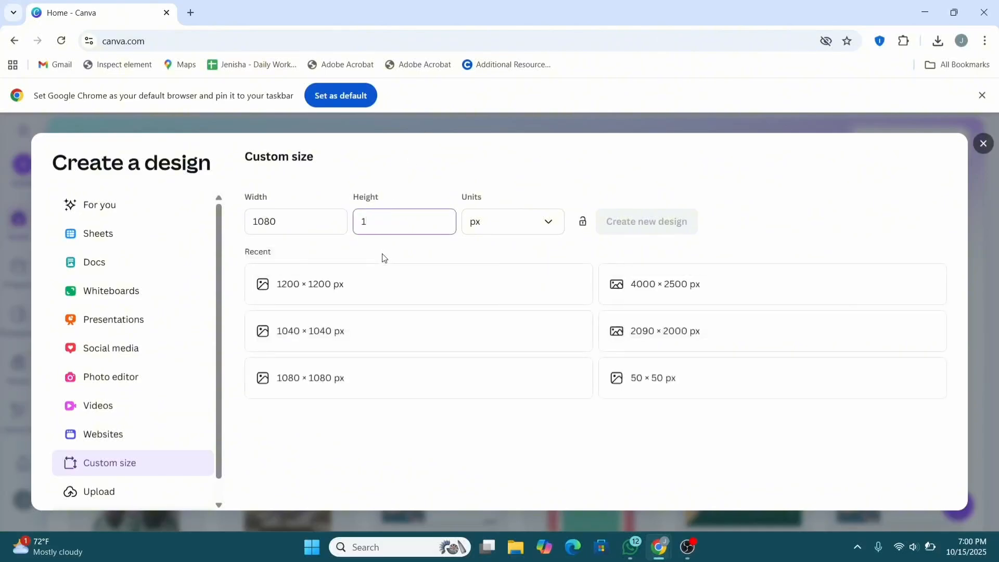
key(BackSpace)
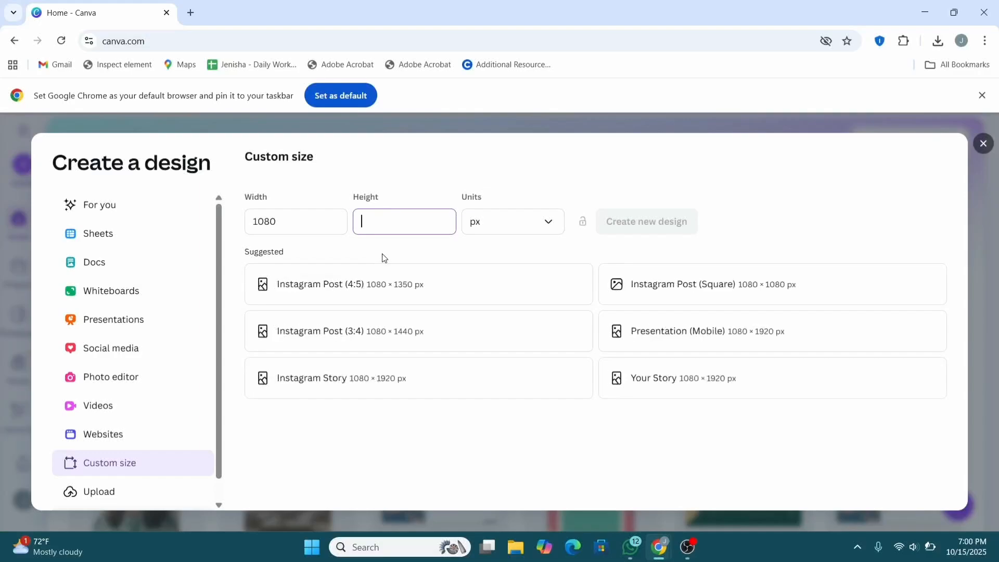
click(383, 285)
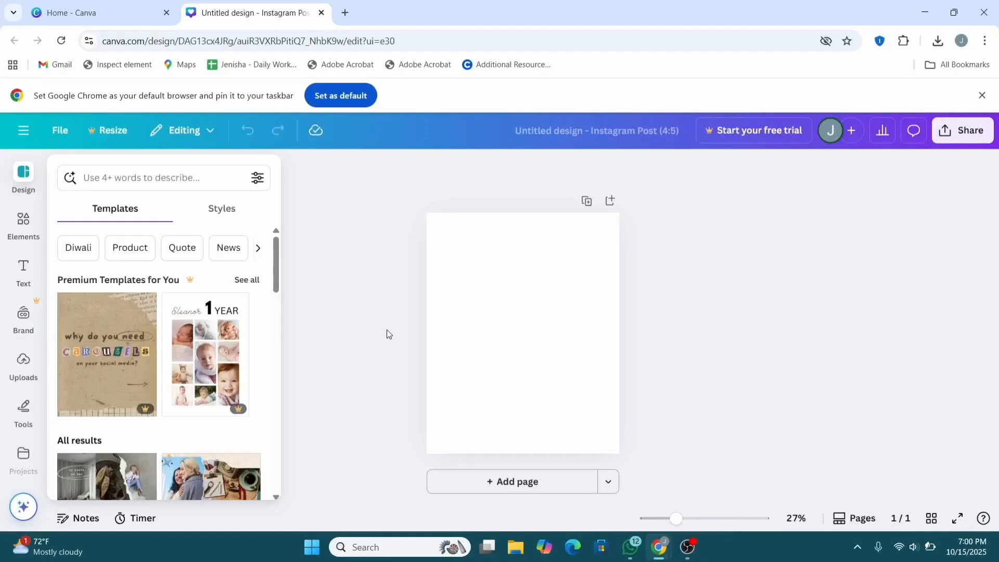
Step: Upload the image pexels-shotbybabcock-29685412.jpg from the Pictures folder
click(24, 362)
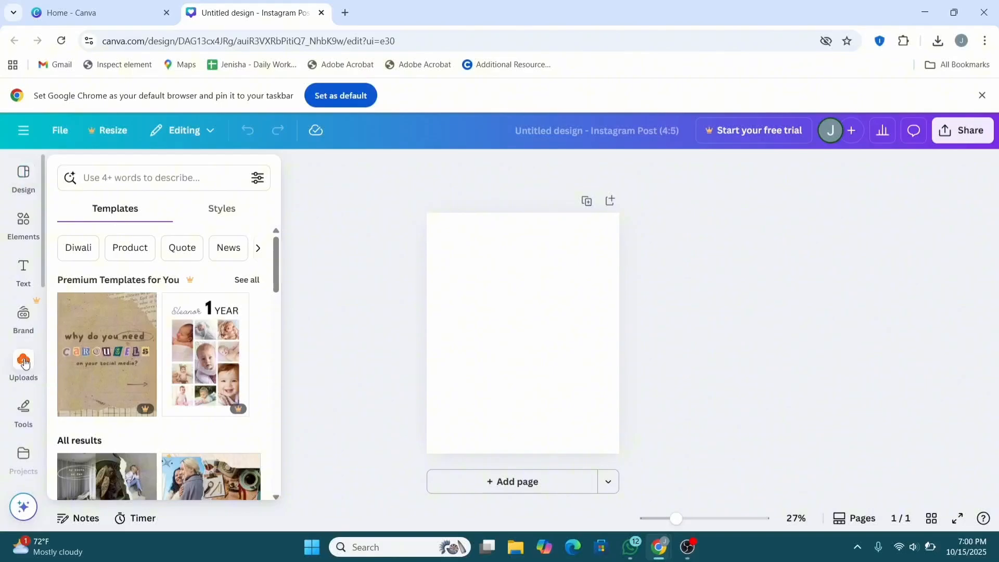
scroll(180, 351, down, 2)
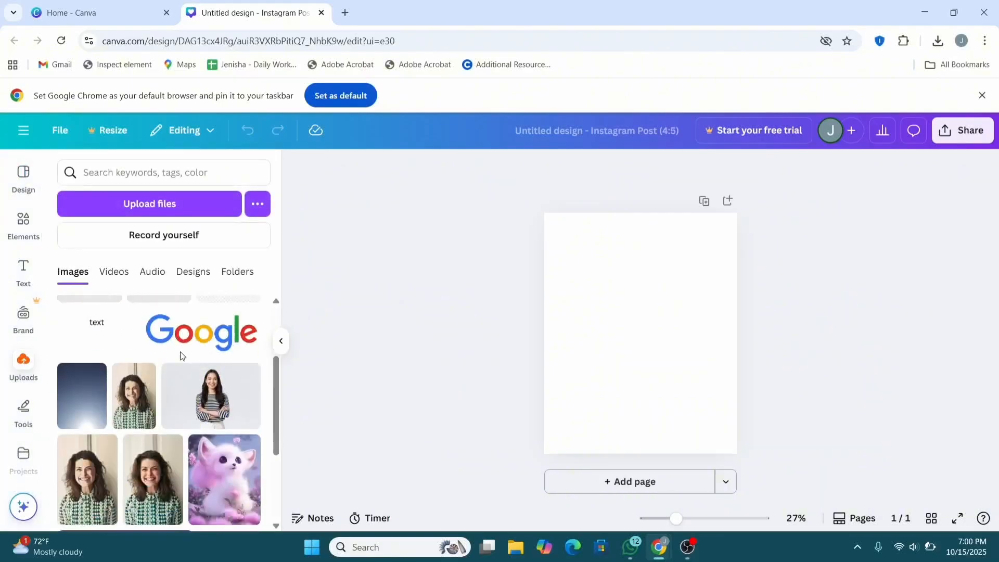
scroll(180, 351, down, 1)
scroll(180, 352, up, 3)
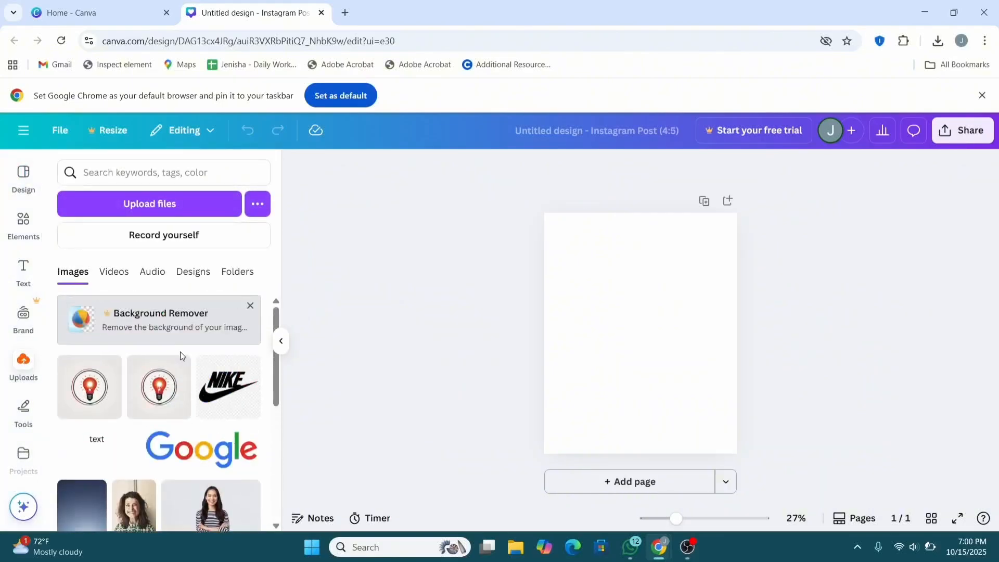
click(166, 208)
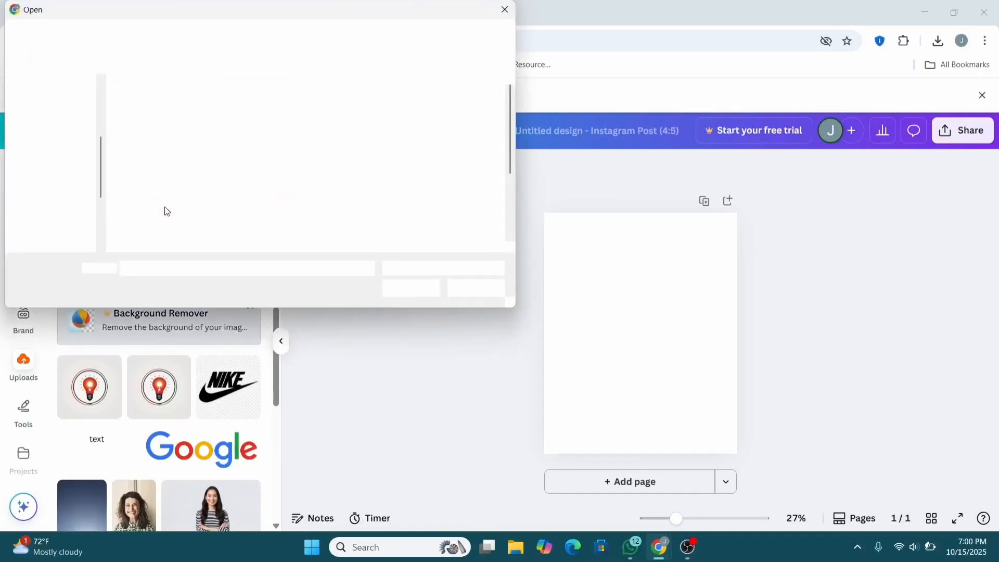
scroll(231, 195, down, 3)
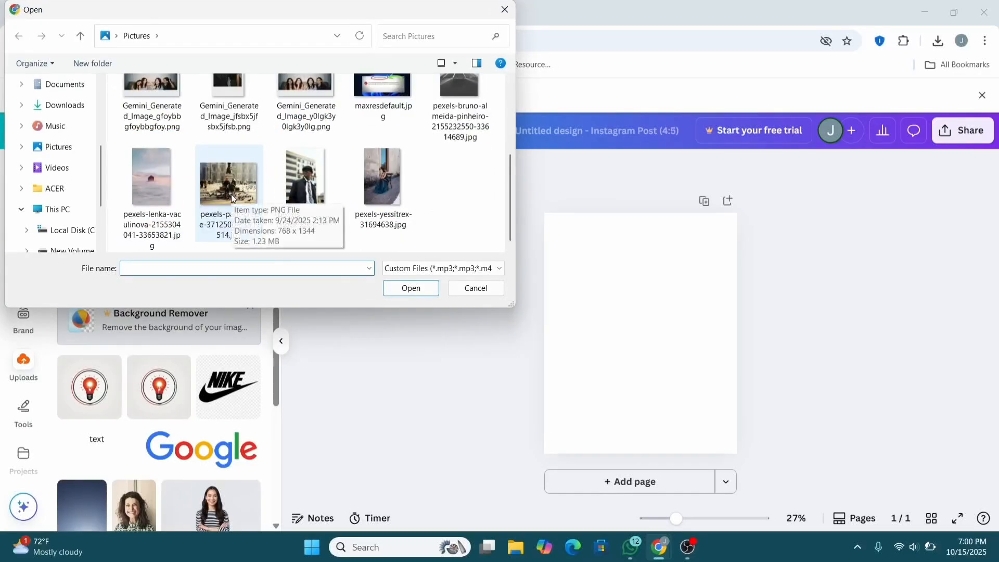
click(296, 180)
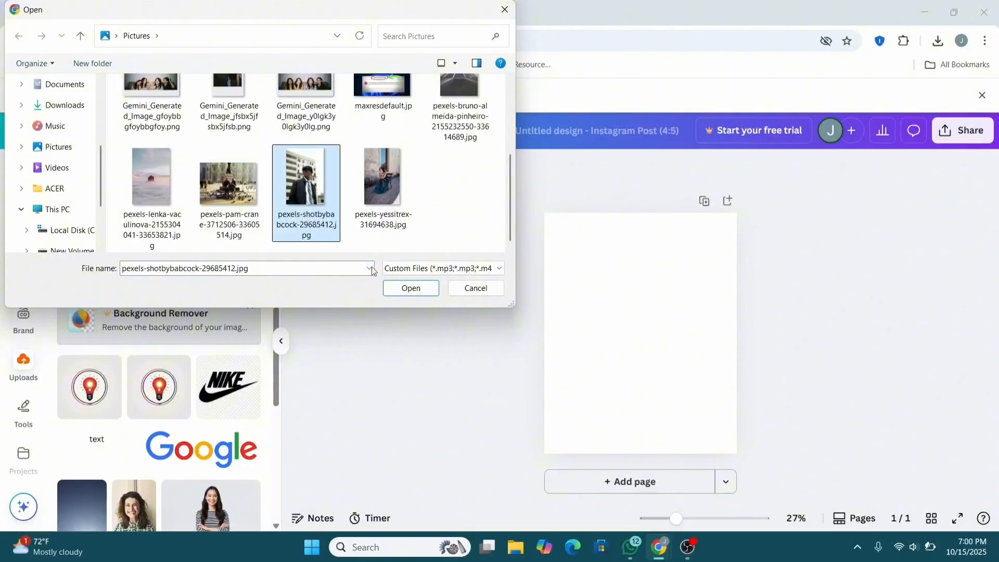
click(391, 288)
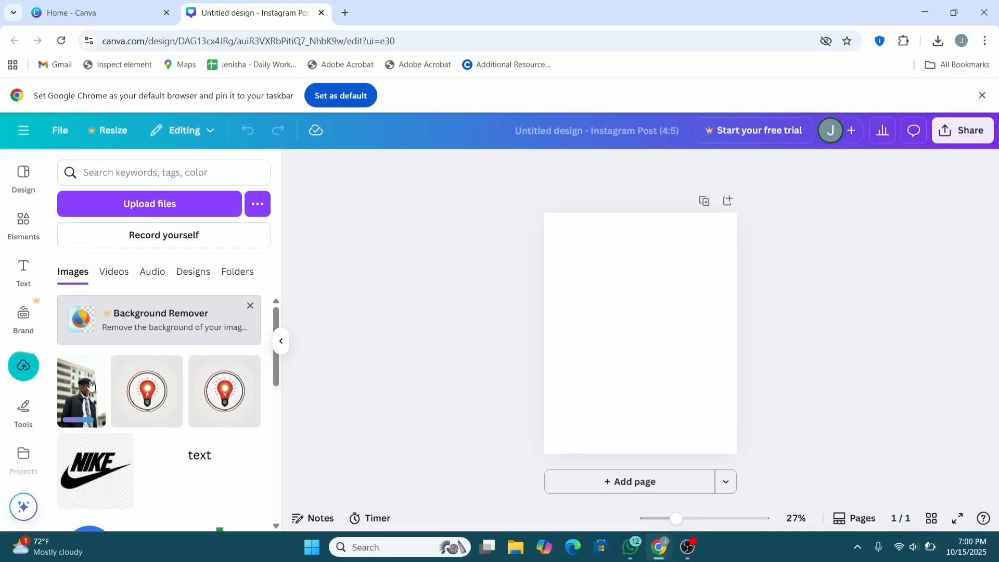
Step: Place the uploaded photo of the man in the black cap on the page and enlarge it to cover the whole page
mouse_move(91, 383)
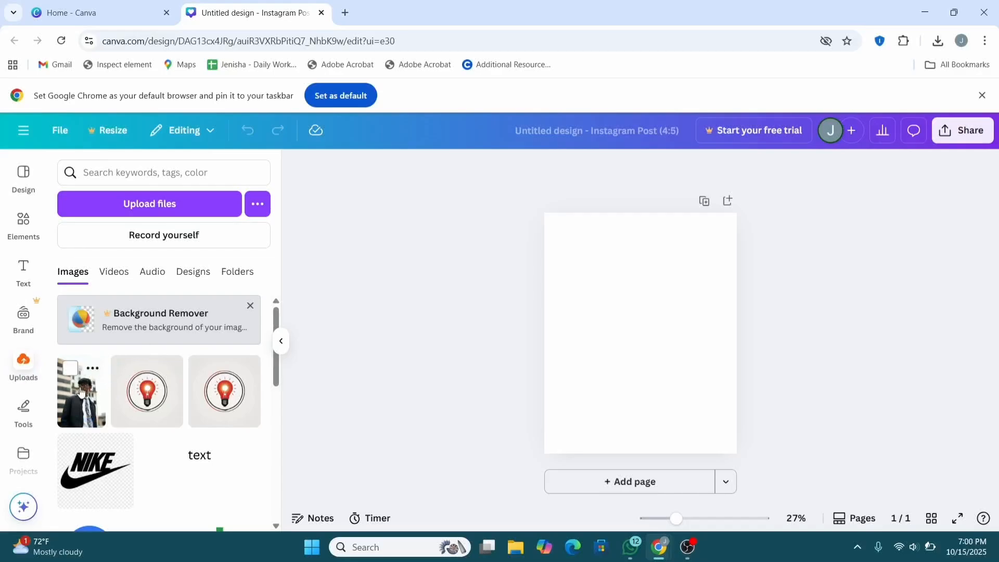
click(81, 400)
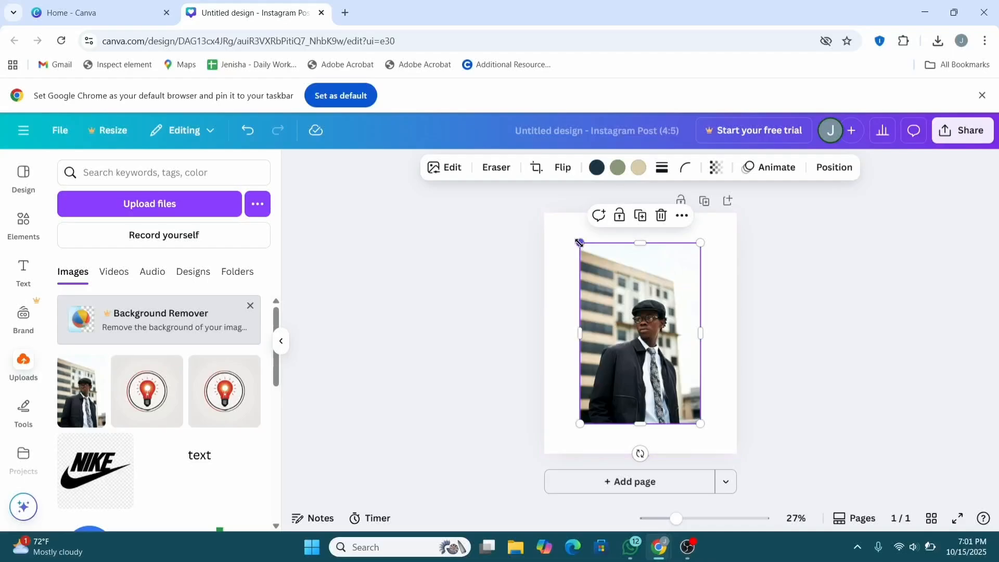
drag(580, 241, 519, 223)
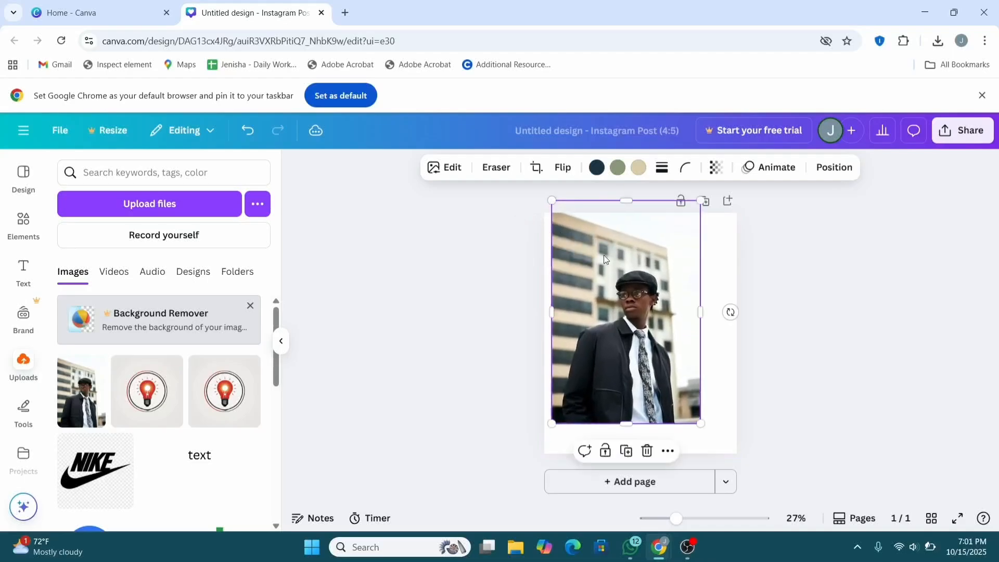
drag(697, 419, 765, 458)
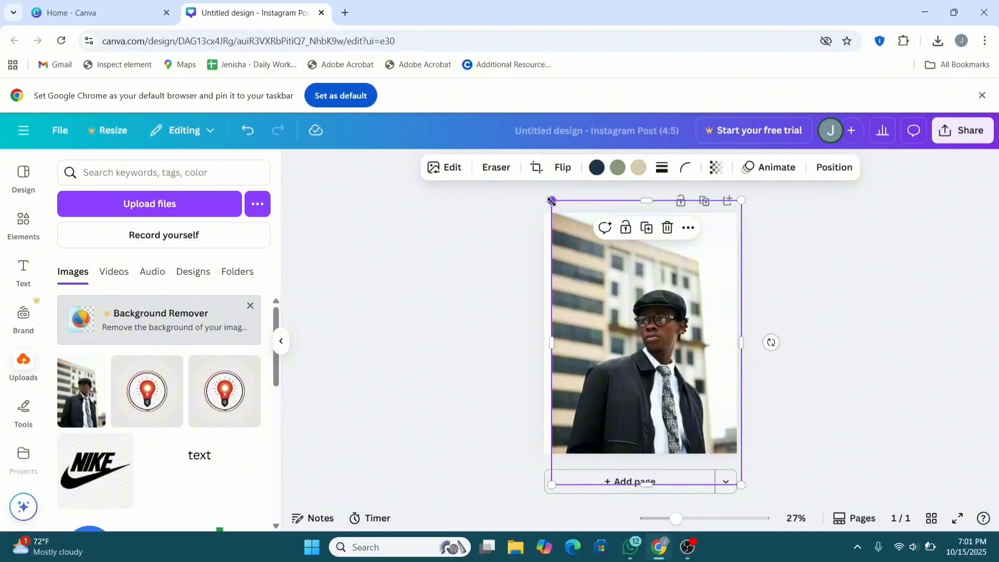
drag(549, 201, 538, 183)
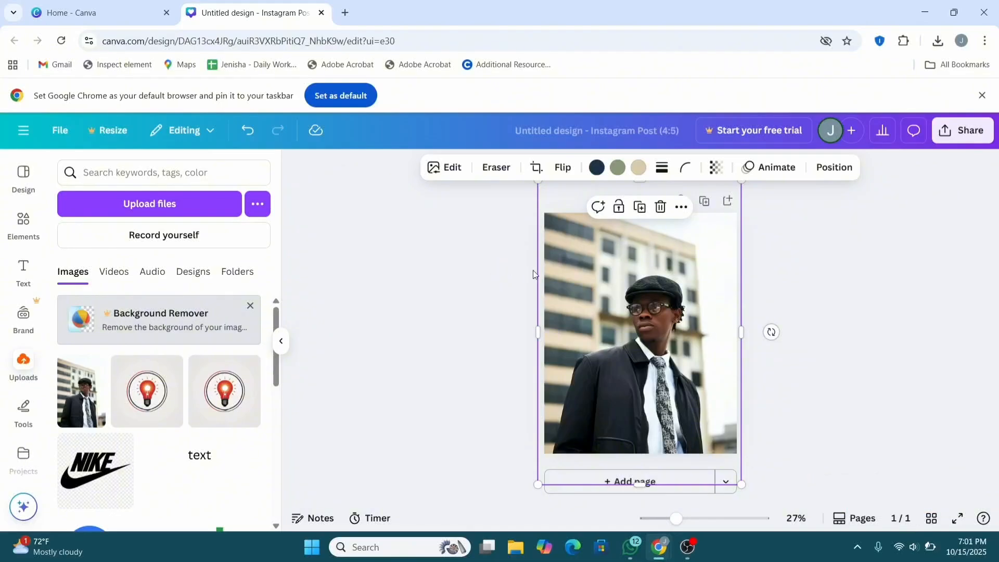
Step: Crop the photo to a 5:4 aspect ratio, apply the crop and deselect the photo
click(536, 168)
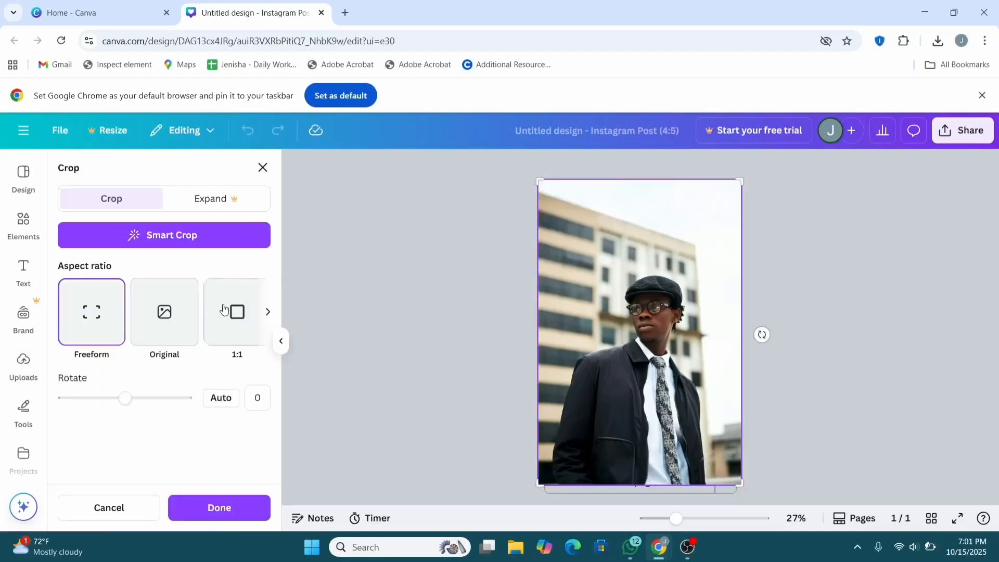
scroll(156, 323, right, 5)
click(161, 335)
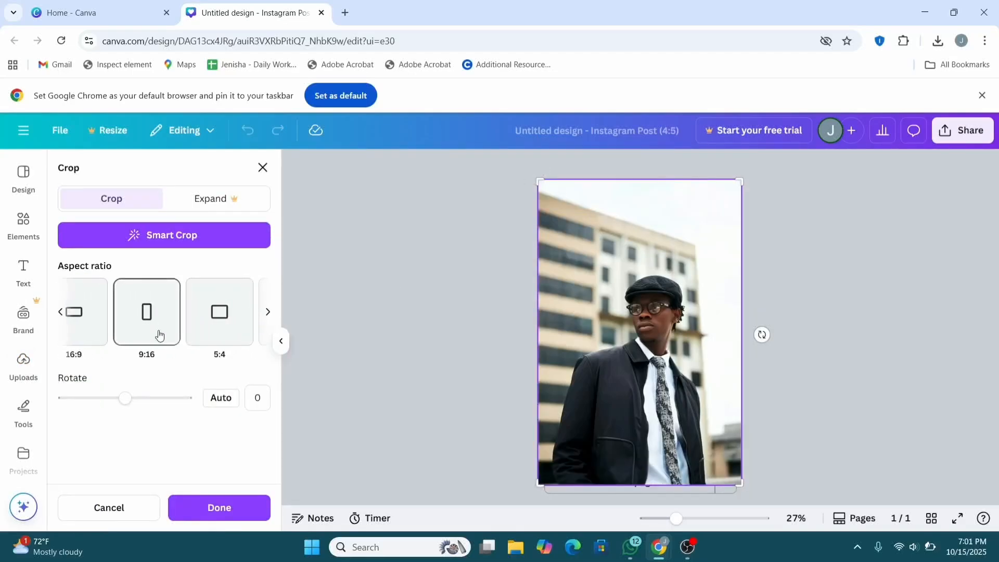
click(206, 327)
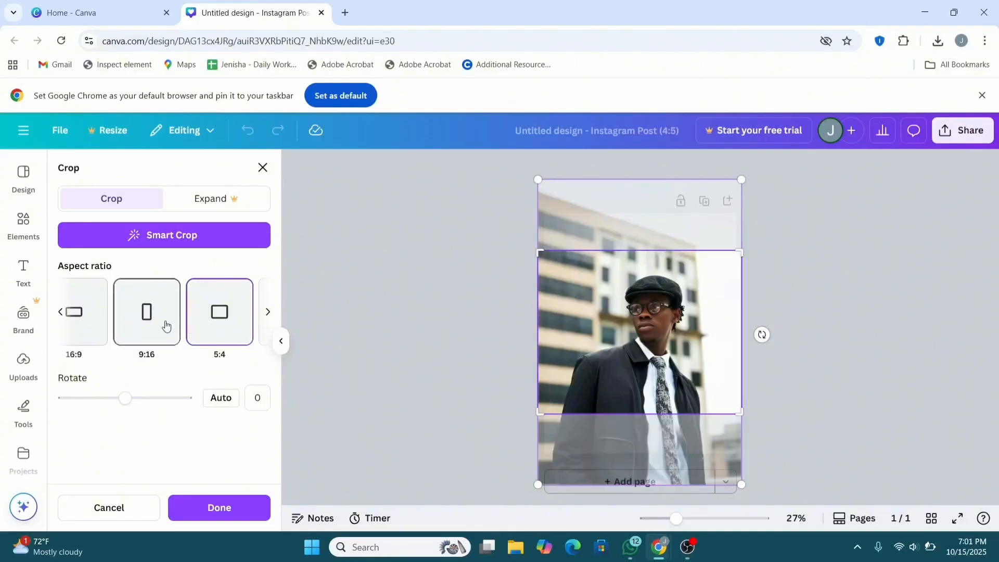
click(219, 507)
click(484, 454)
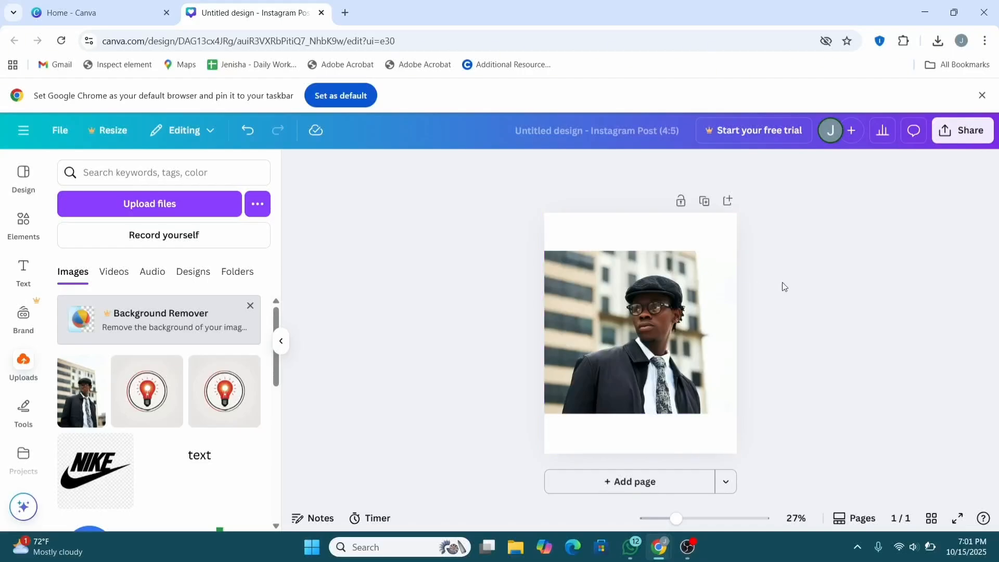
click(663, 301)
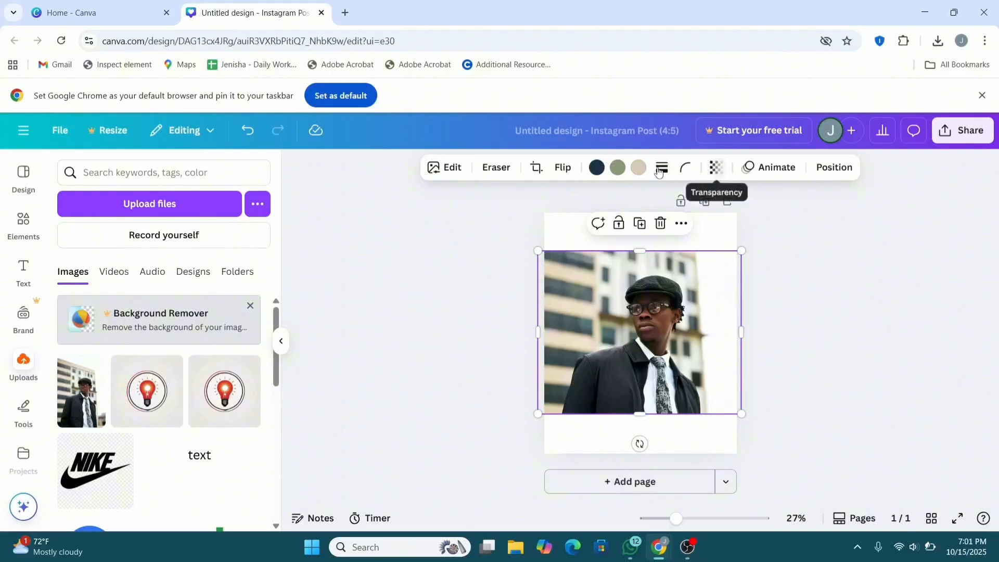
click(623, 169)
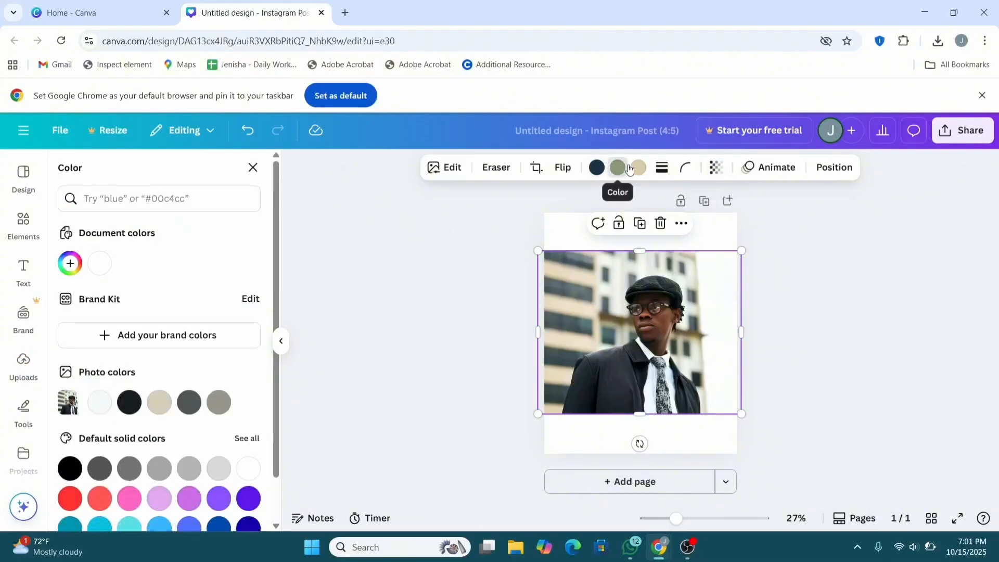
click(634, 168)
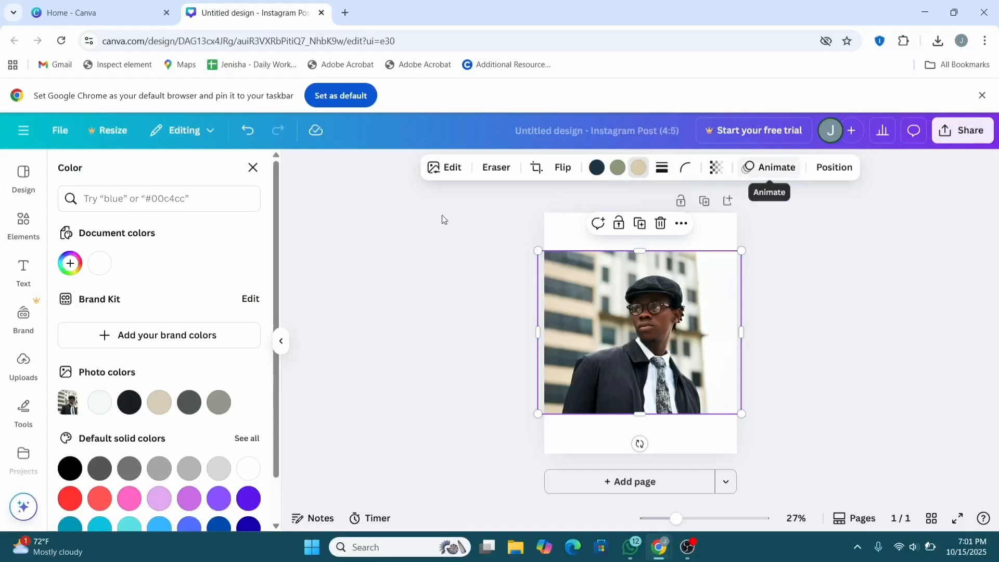
Step: Add a text box, replace its placeholder with "text", and move it into the blank area above the photo
click(25, 276)
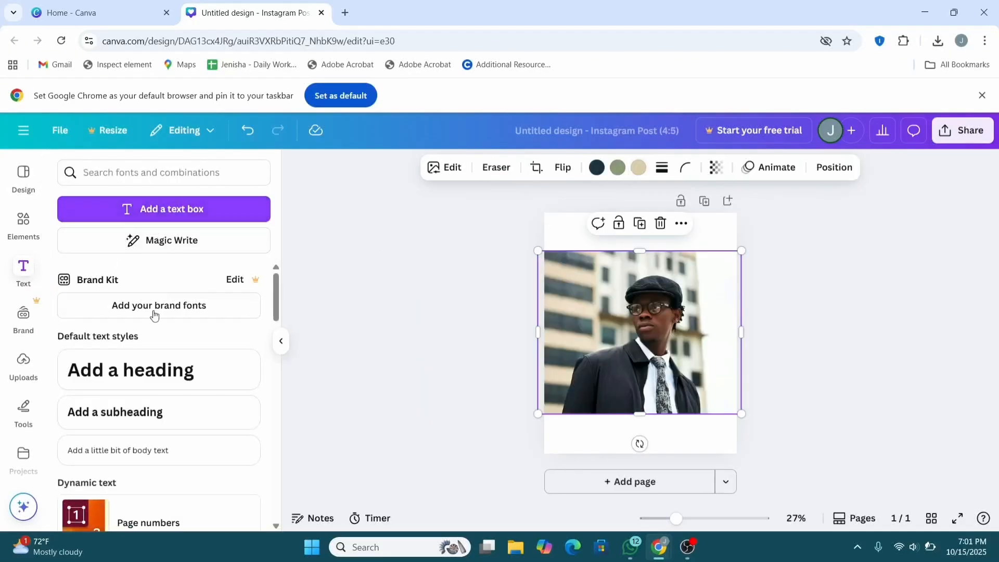
click(150, 208)
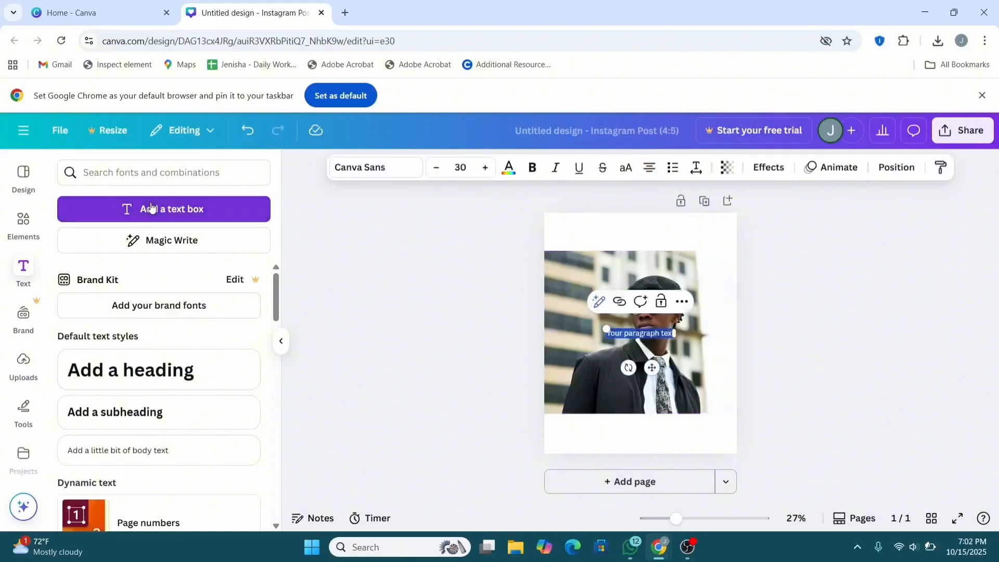
key(BackSpace)
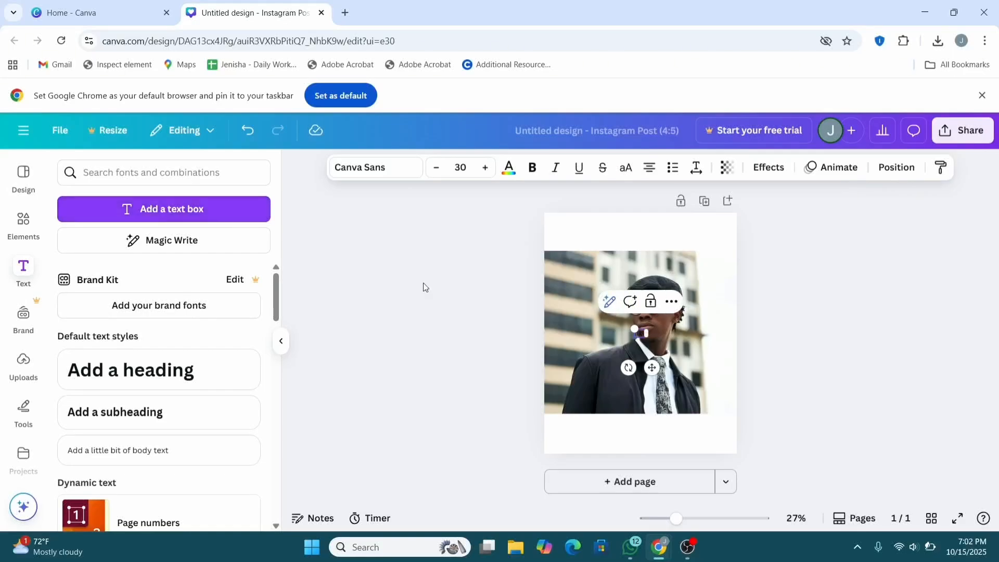
drag(651, 367, 643, 264)
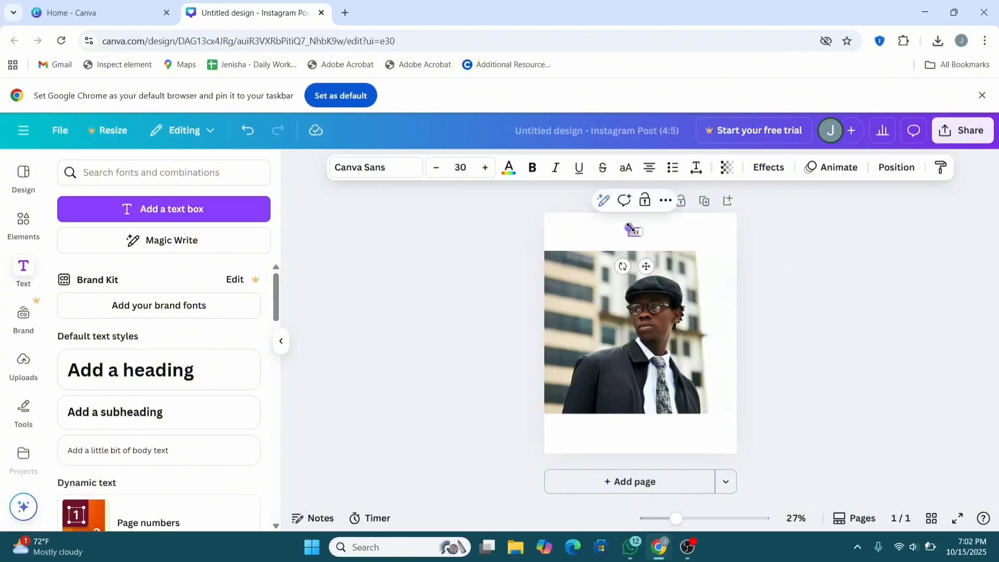
Step: Enlarge the "like" text until it spans nearly the full page width, place it across the page's upper edge, and deselect it
drag(629, 226, 545, 166)
click(593, 208)
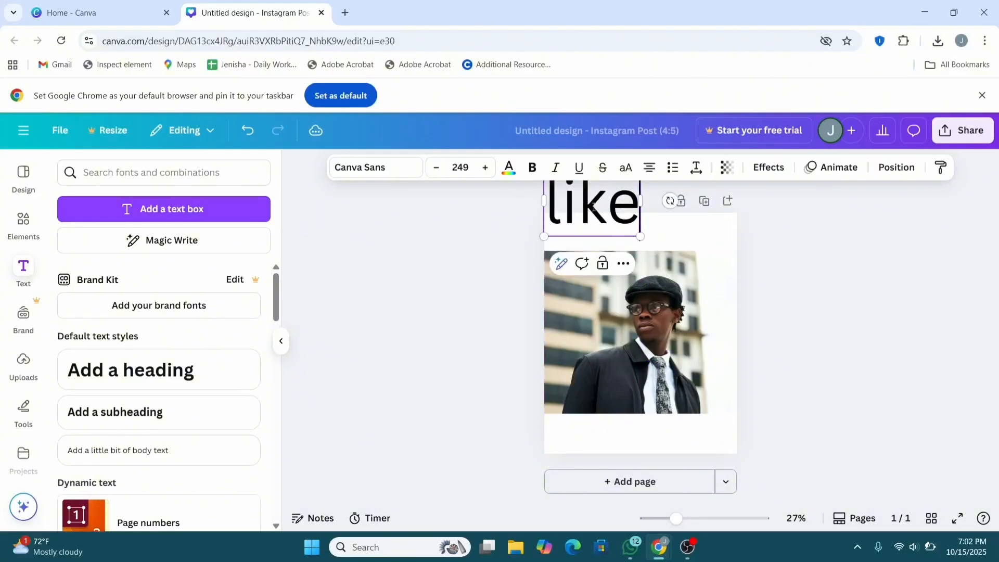
drag(607, 213, 584, 234)
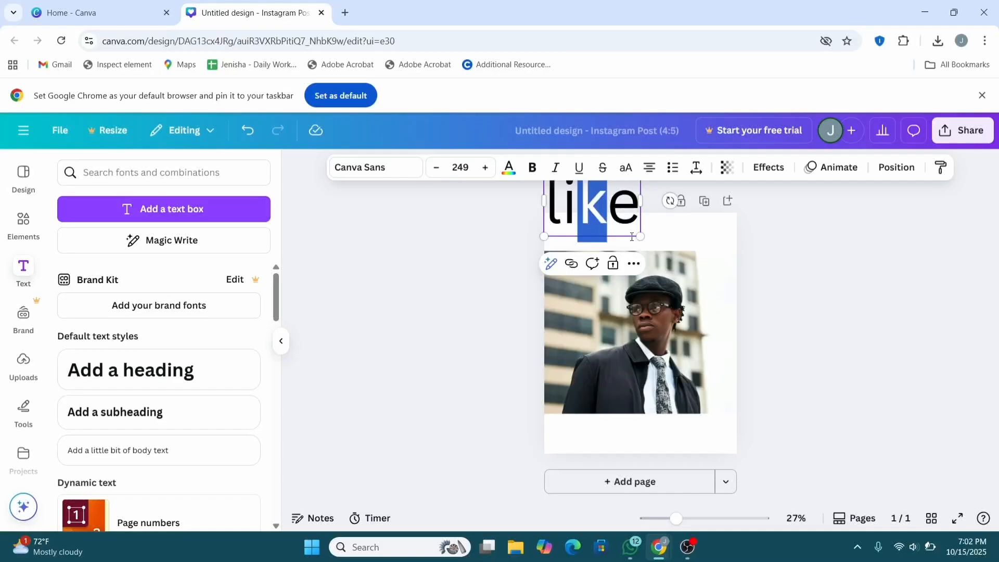
drag(640, 236, 750, 291)
click(810, 303)
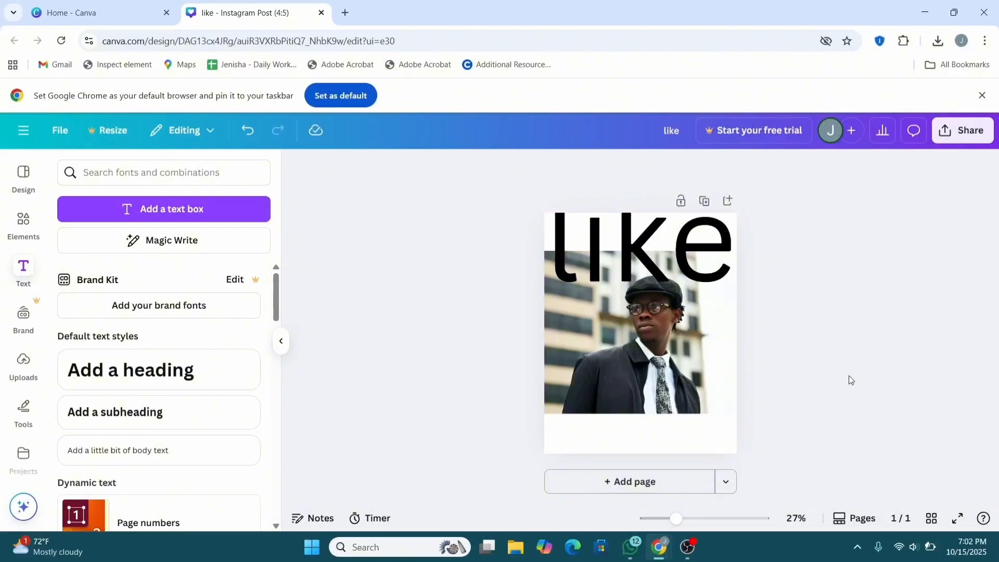
Step: Try light blue and black as the page background color, and settle on the solid gray #737373
click(644, 449)
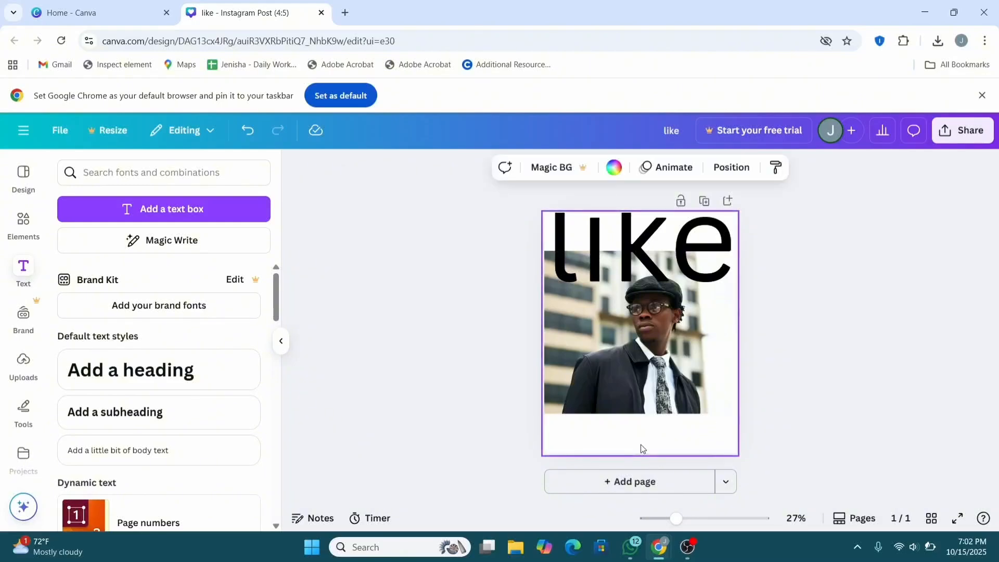
click(616, 167)
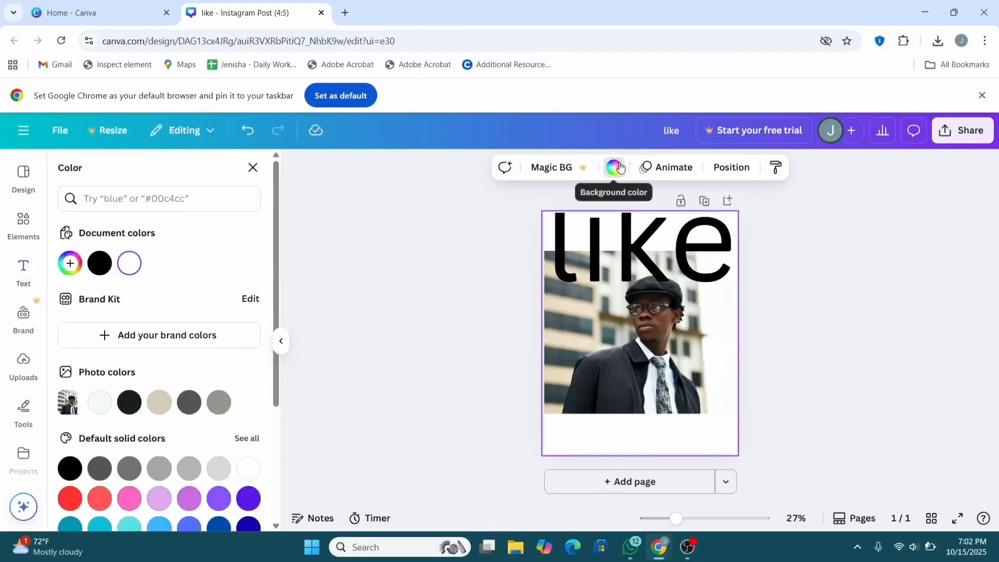
scroll(143, 466, down, 2)
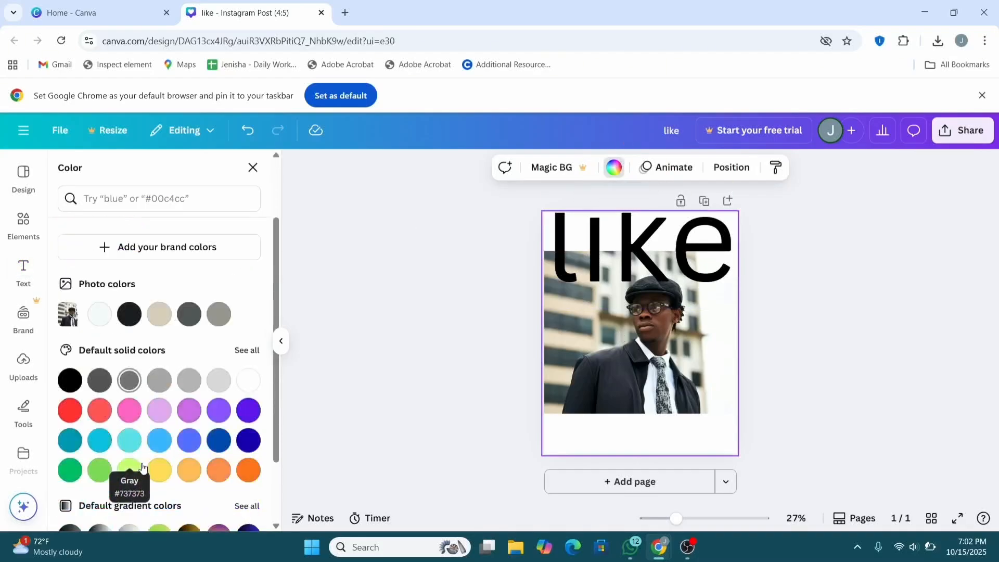
click(165, 429)
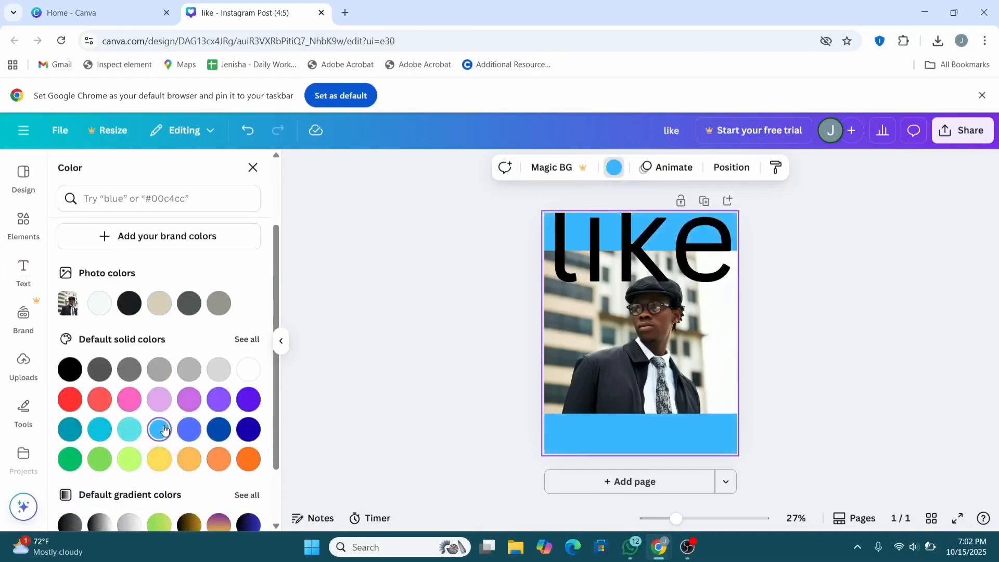
click(70, 370)
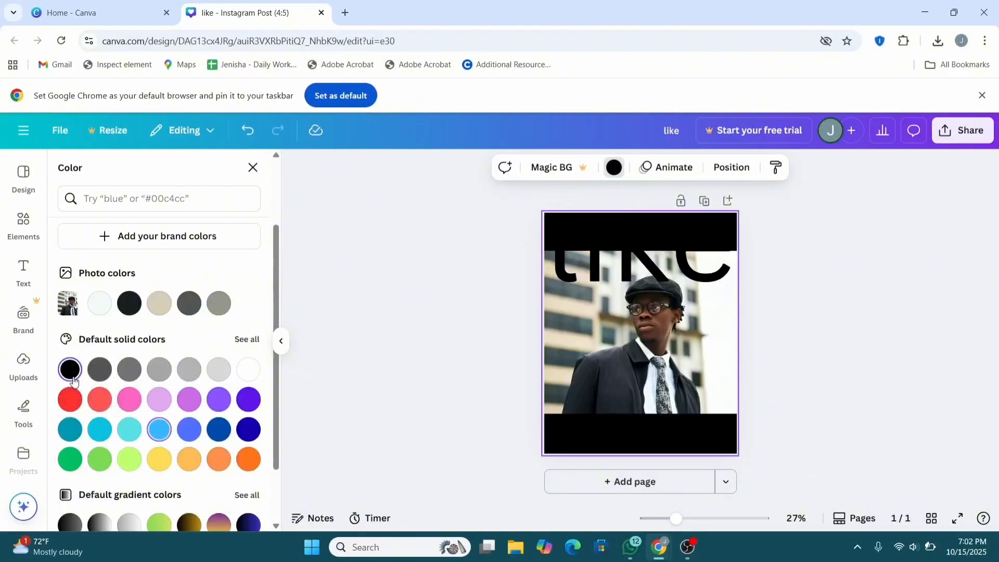
click(129, 370)
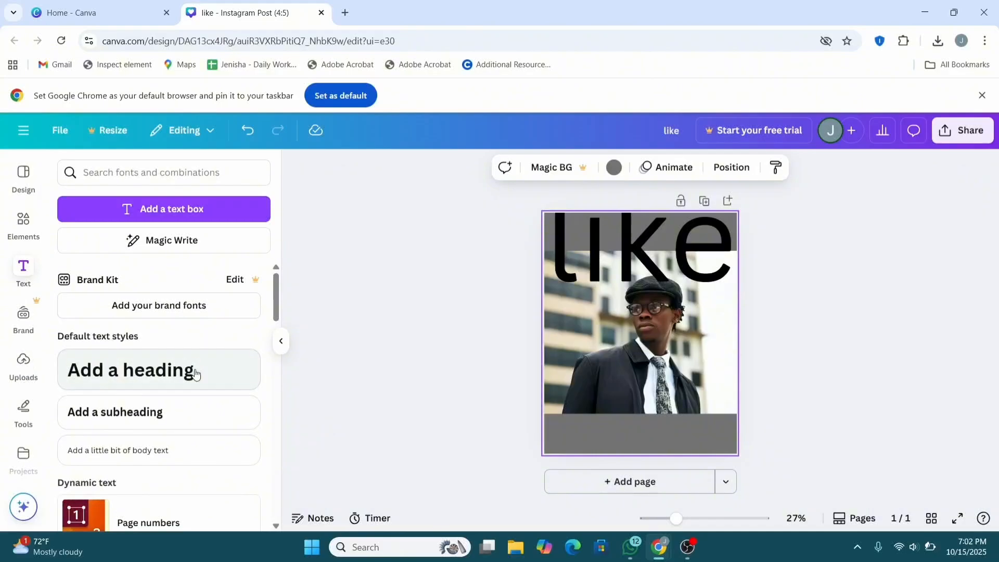
Step: Download the design as a PNG image at size 1, leaving the compression and transparency options off
click(947, 142)
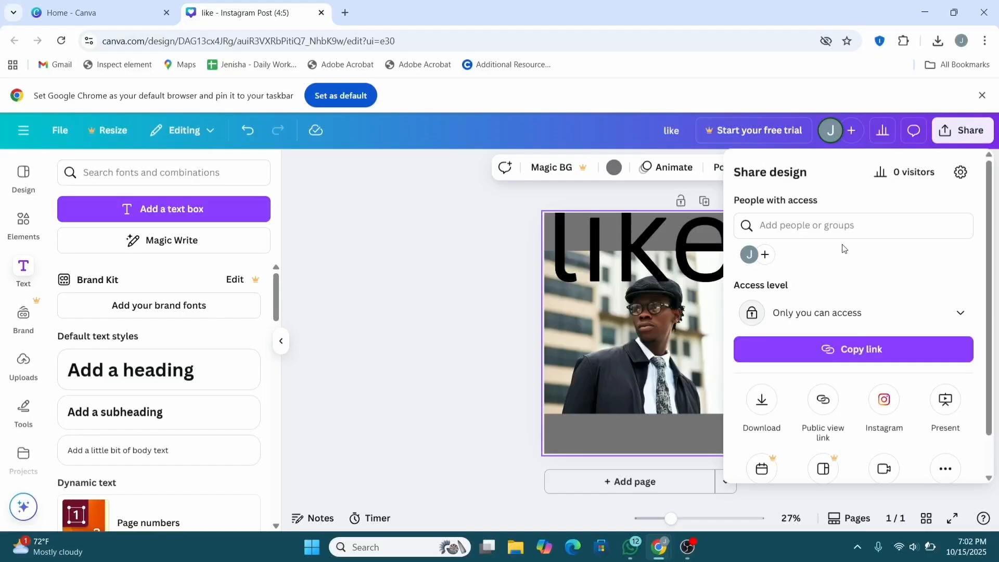
scroll(844, 249, down, 1)
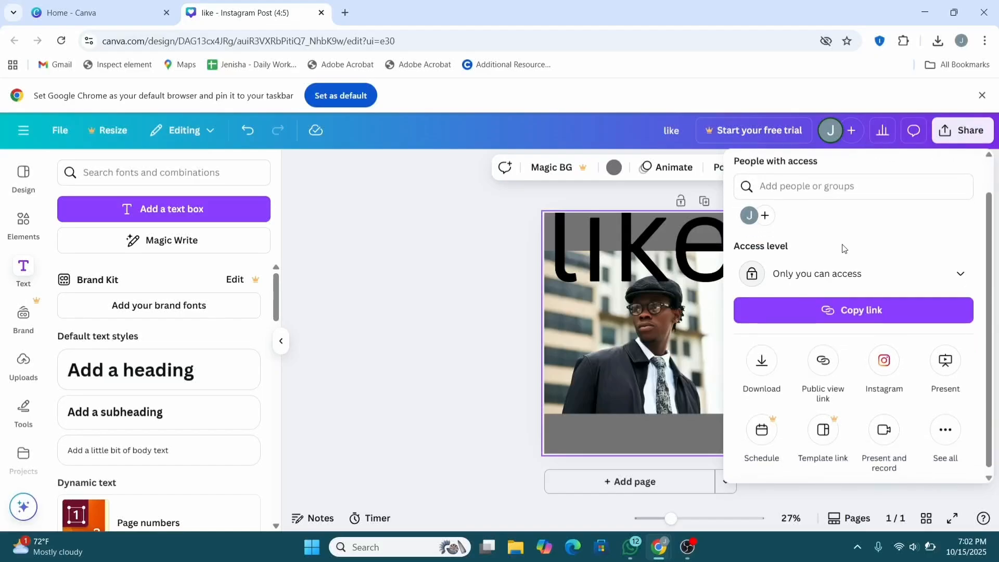
click(760, 361)
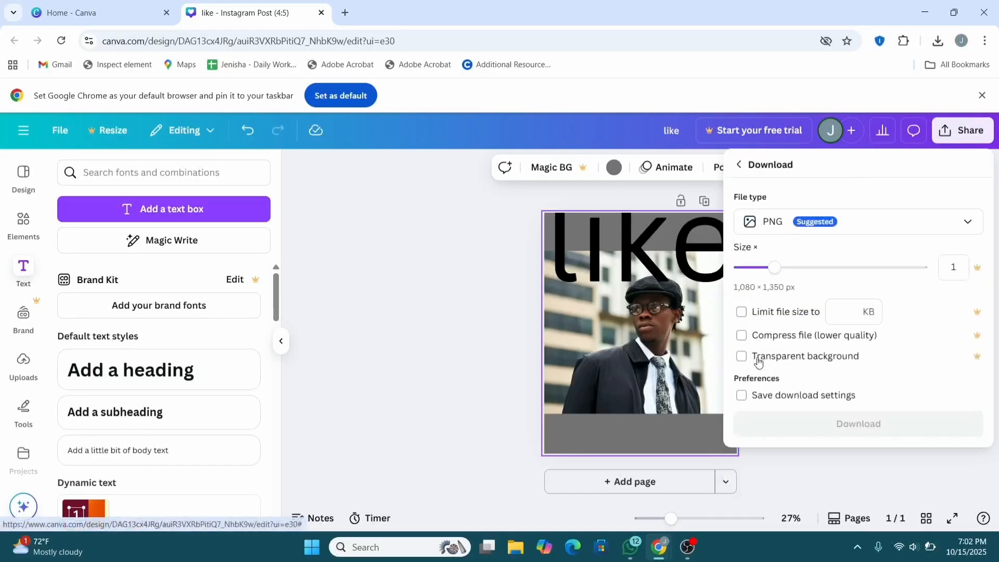
click(799, 221)
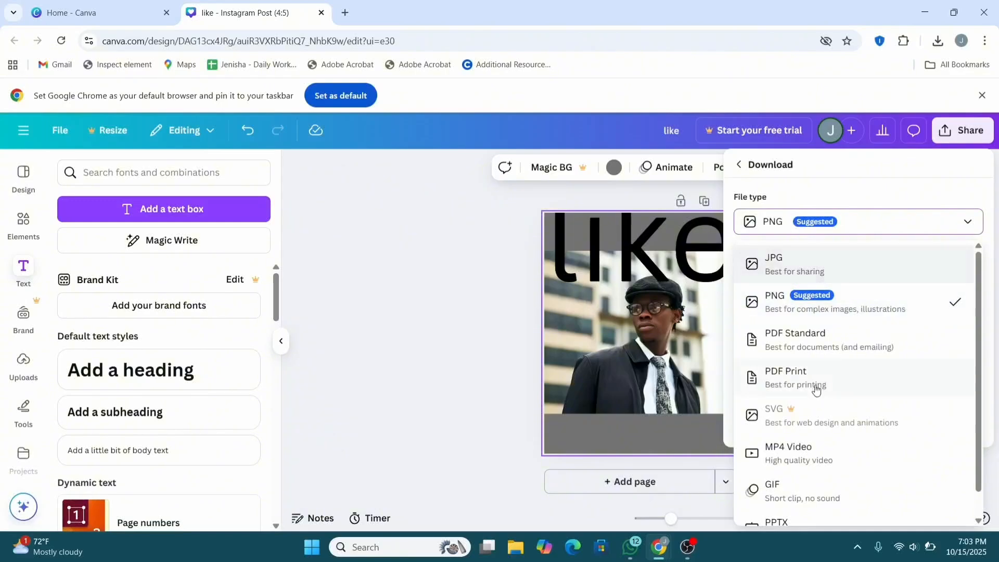
scroll(778, 411, down, 1)
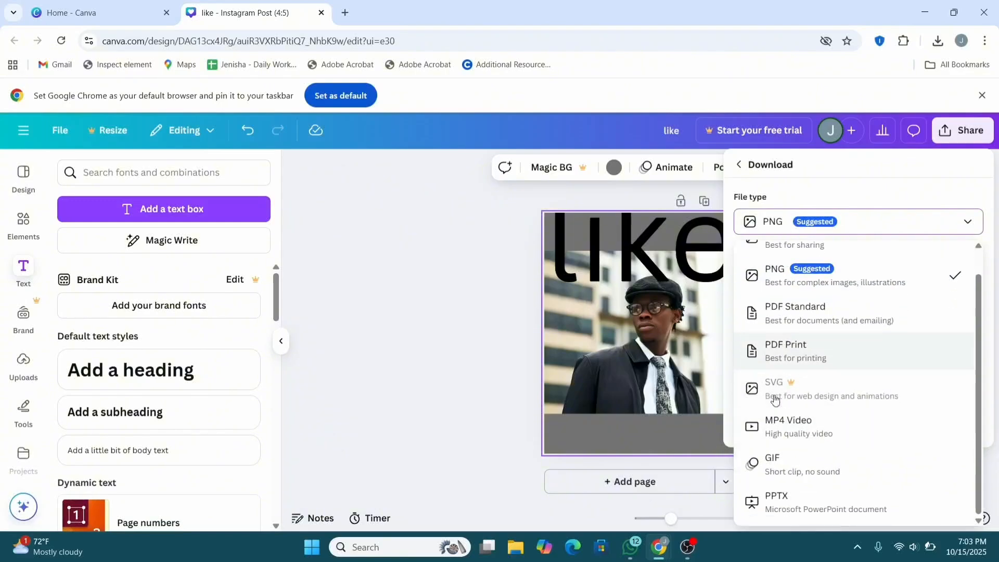
click(790, 263)
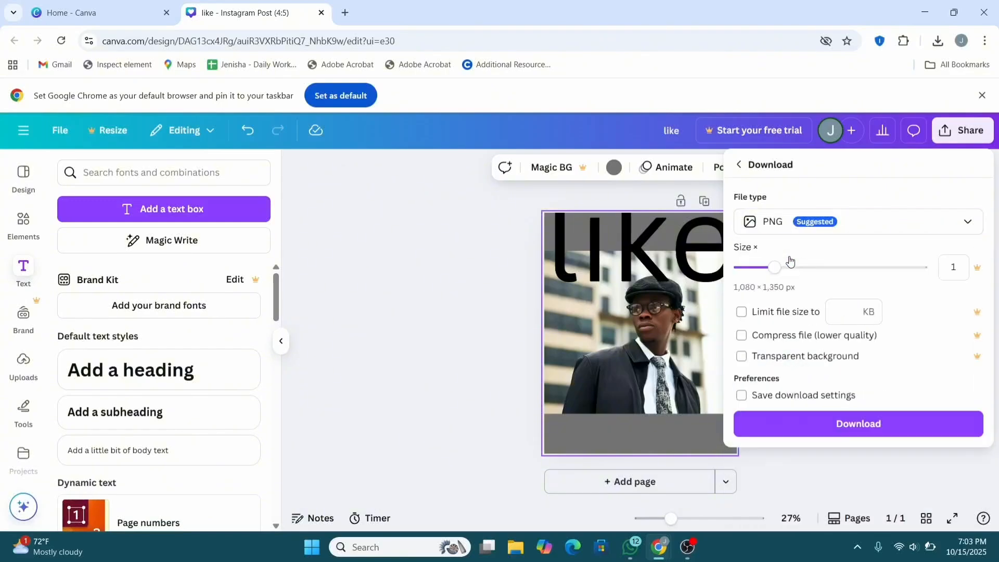
click(808, 422)
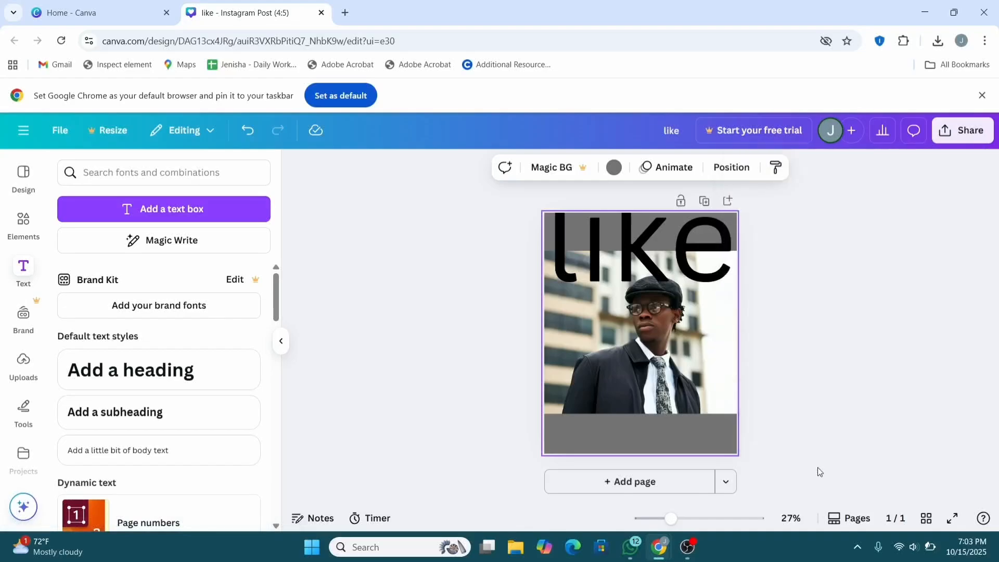